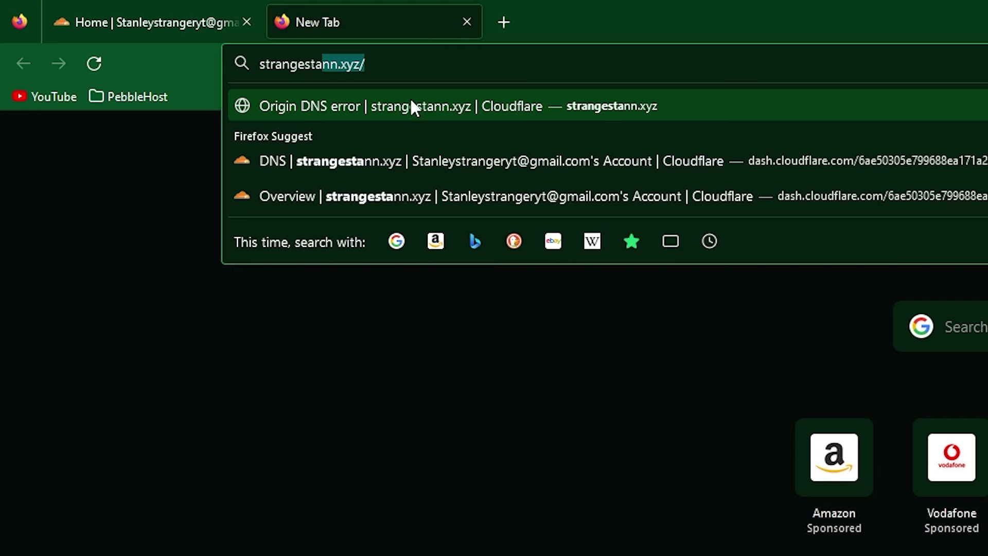
- Open the strangestann.xyz website from the address-bar suggestion
click(412, 106)
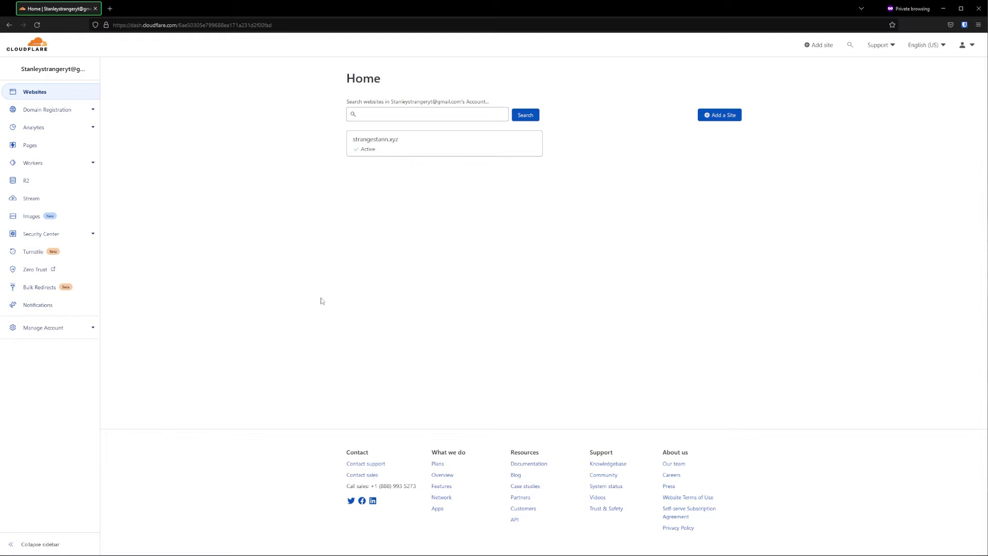
- Open the strangestann.xyz site and go to its DNS records page
click(386, 152)
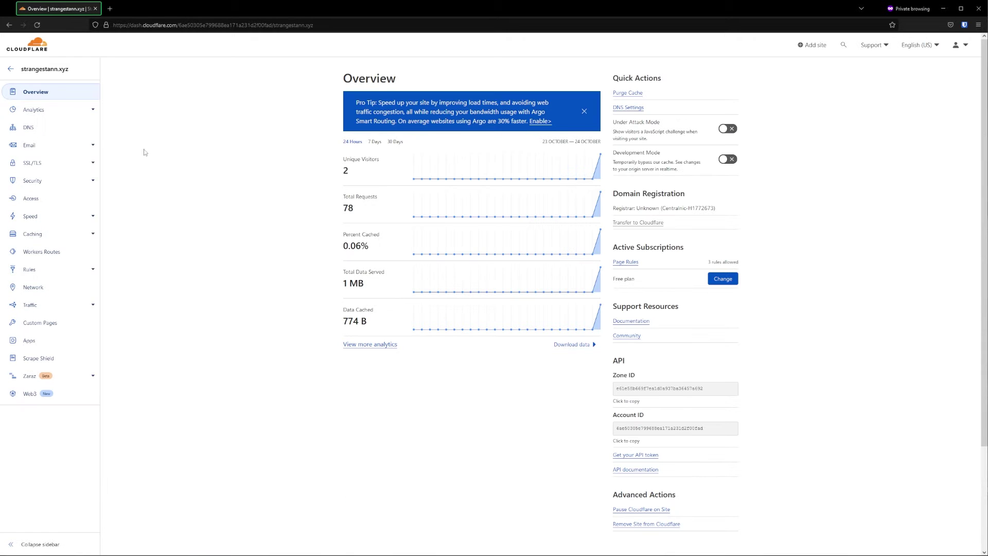
click(40, 128)
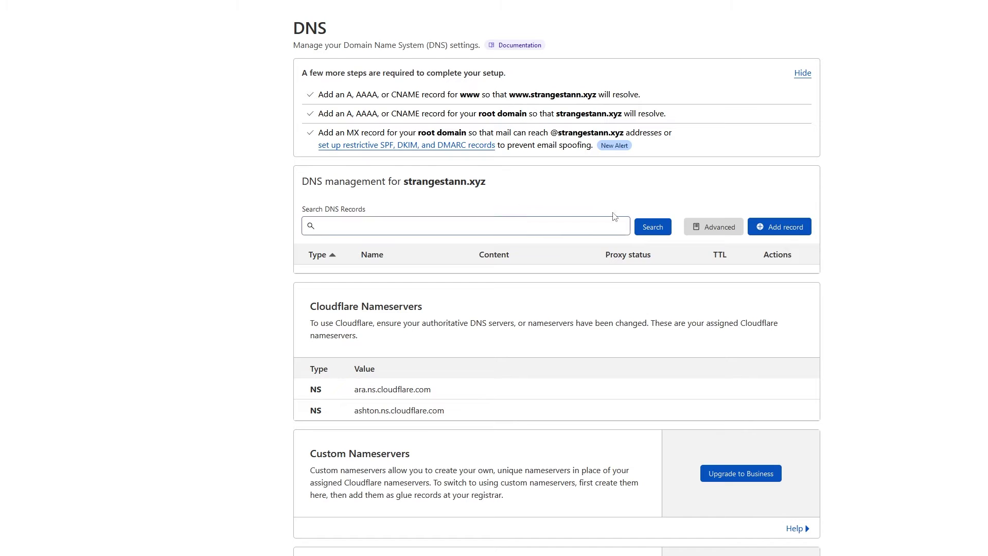
- Add and save a proxied root A record strangestann.xyz pointing to 51.89.244.99, copying the IP
click(781, 228)
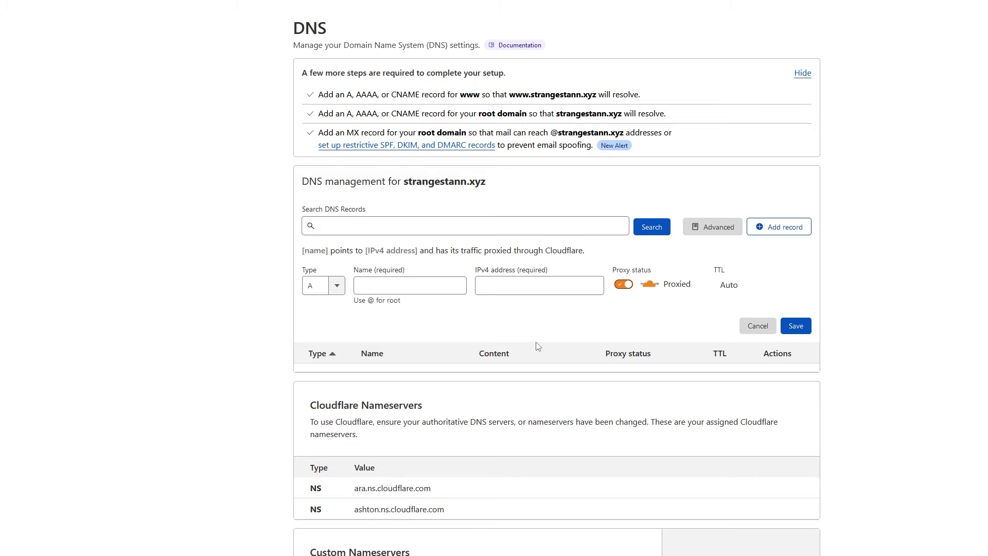
click(409, 285)
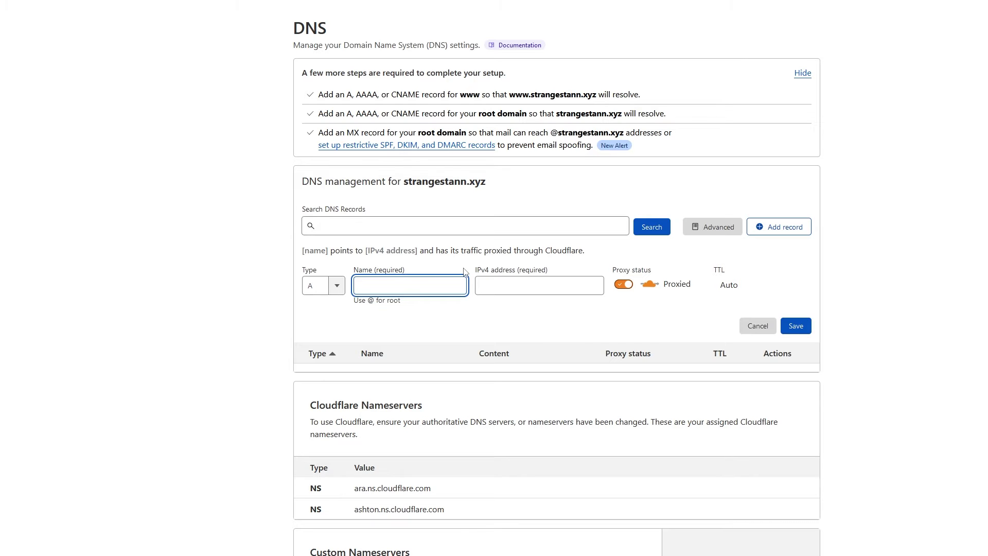
text(strangestann)
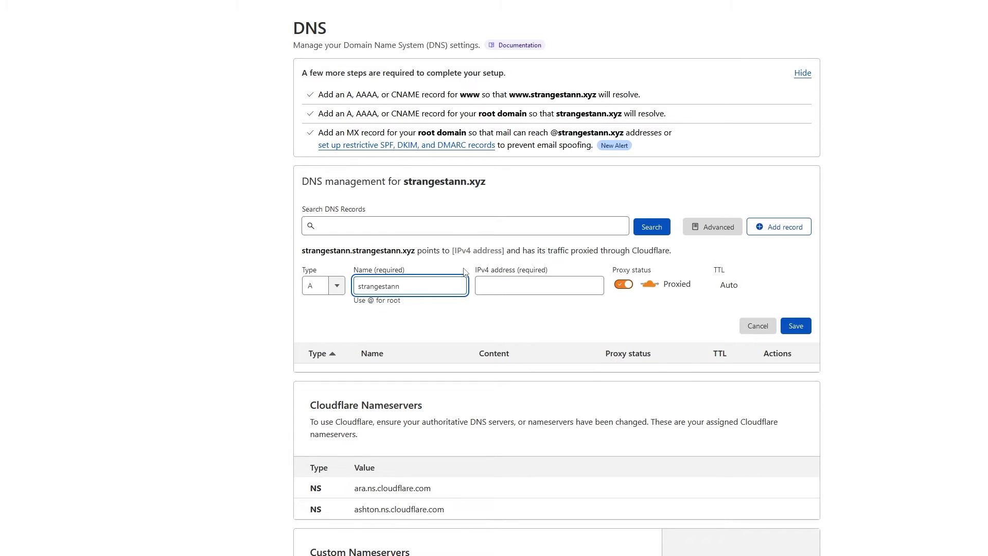
text(.xyz)
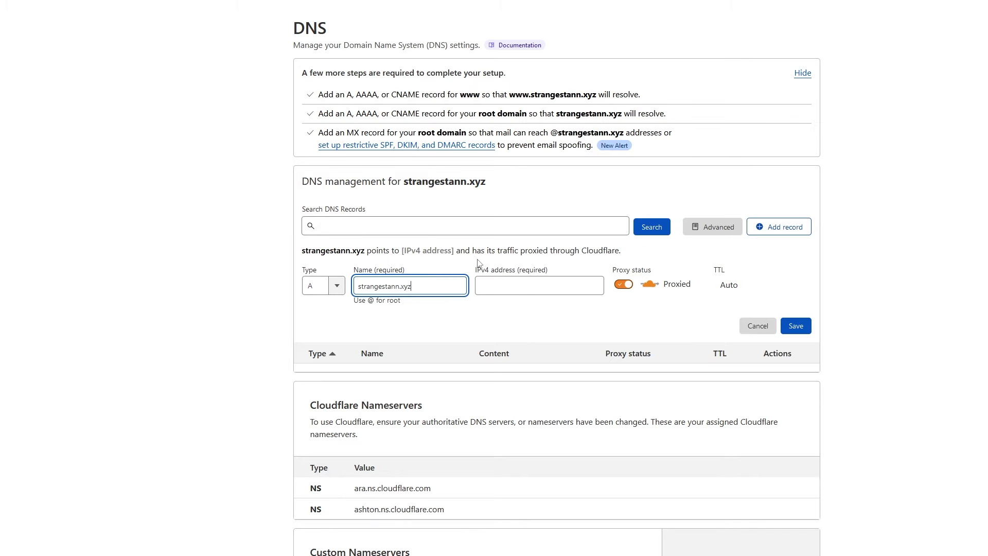
click(530, 286)
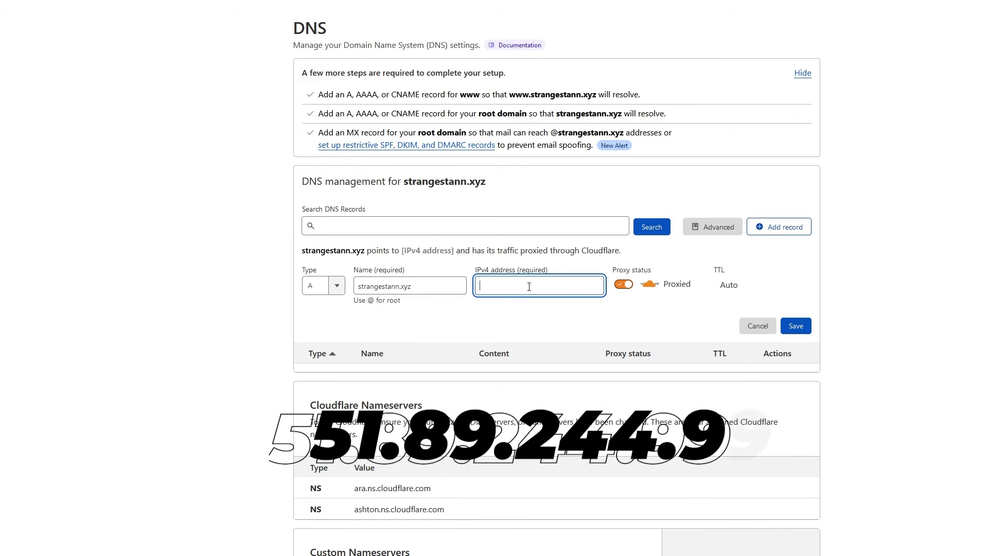
text(51)
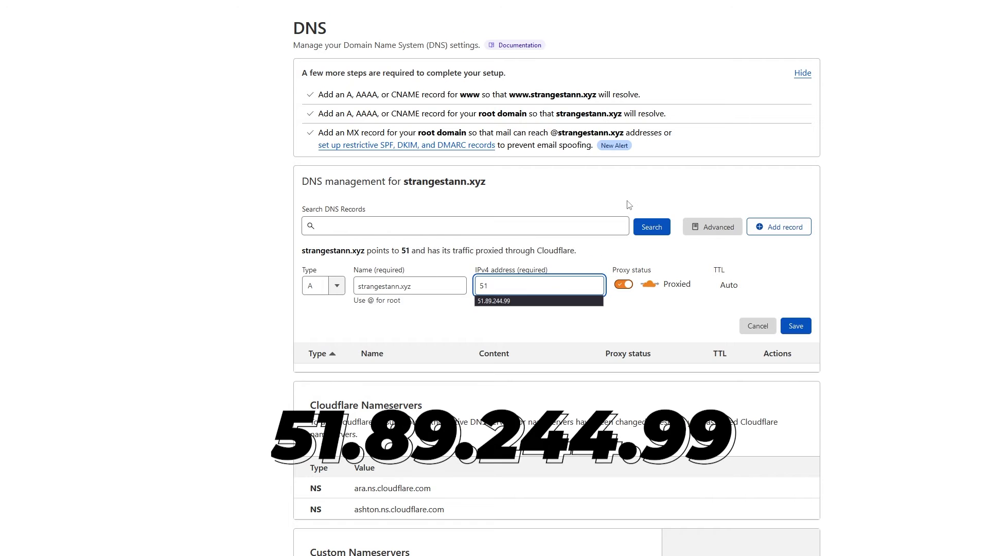
text(.89.2)
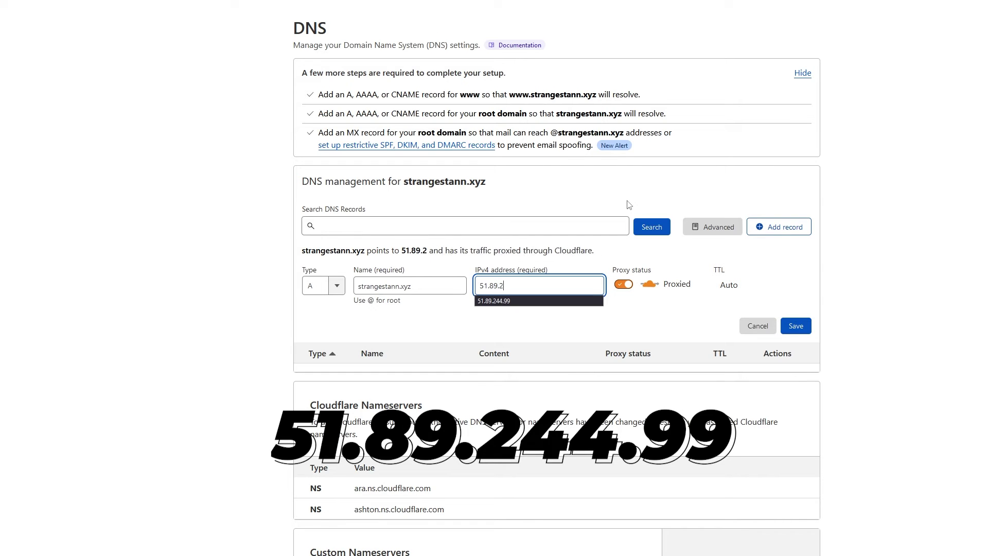
text(44.99)
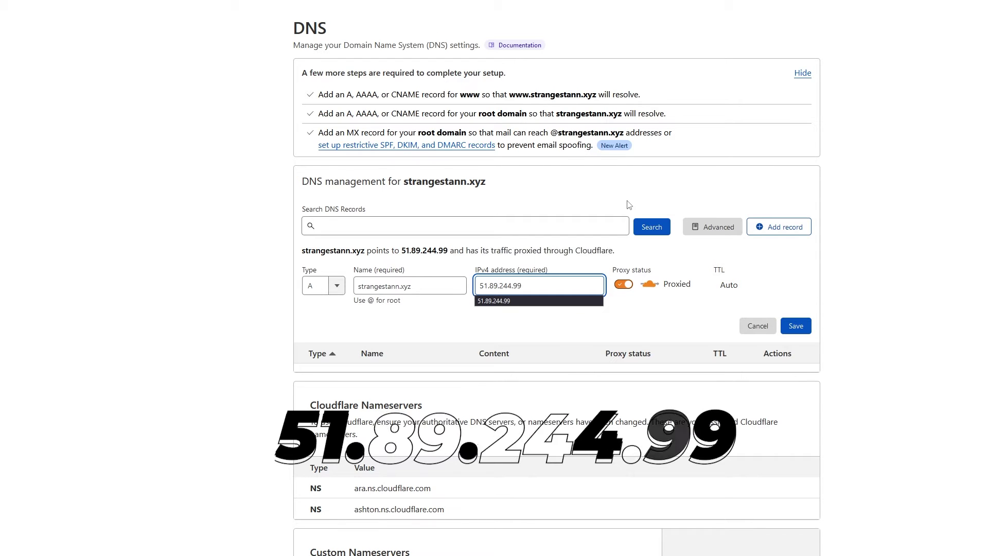
triple_click(548, 278)
key(ctrl+c)
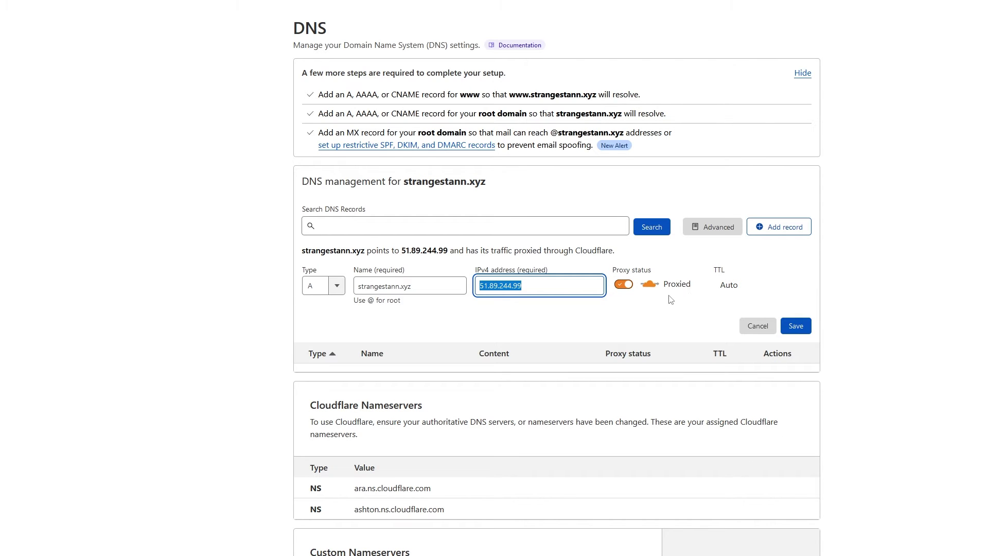
click(795, 325)
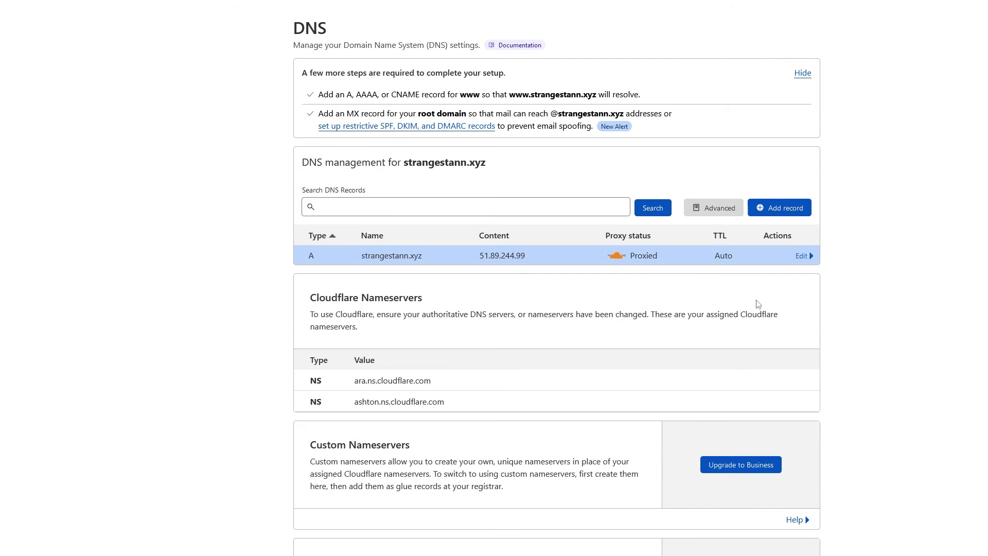
- Add a proxied www A record pointing to 51.89.244.99
click(783, 215)
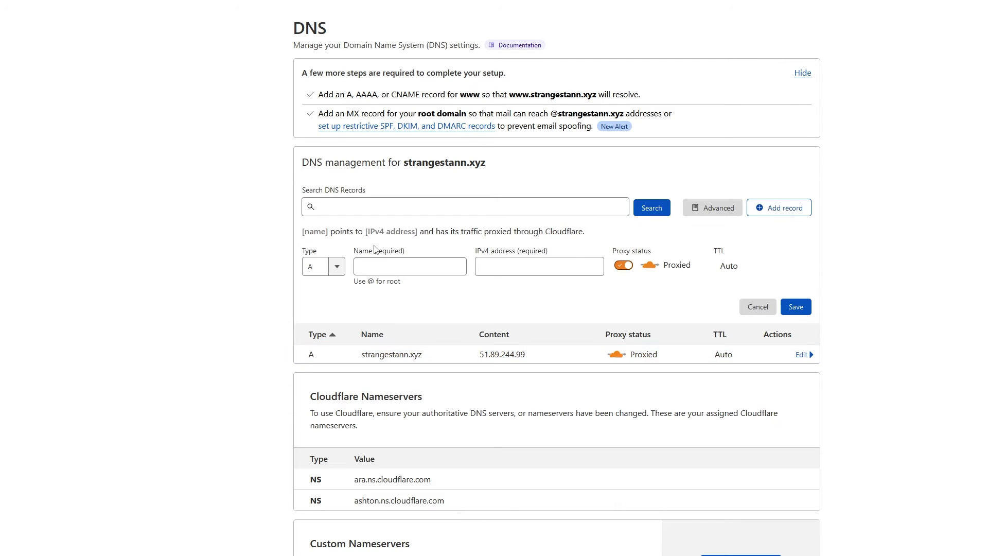
click(406, 262)
text(www)
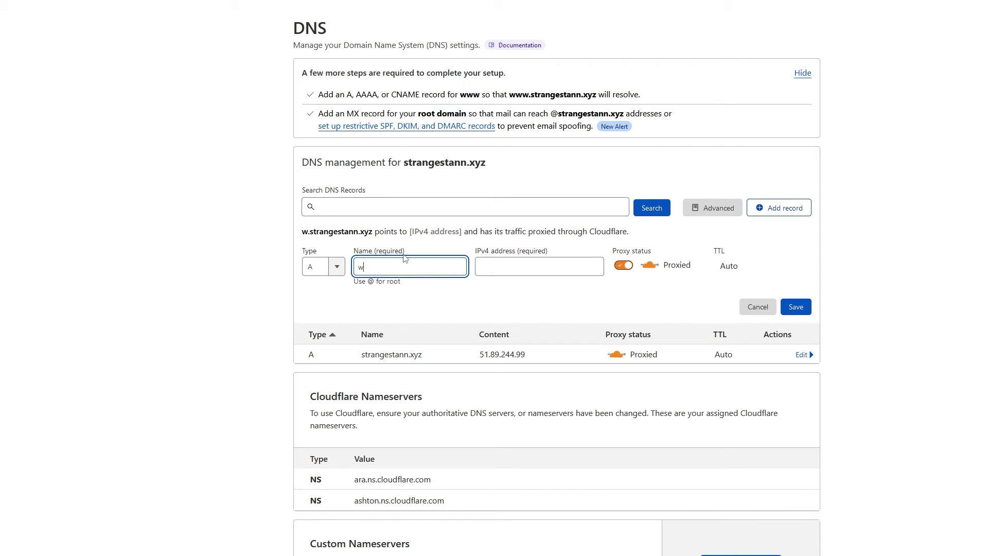
click(497, 262)
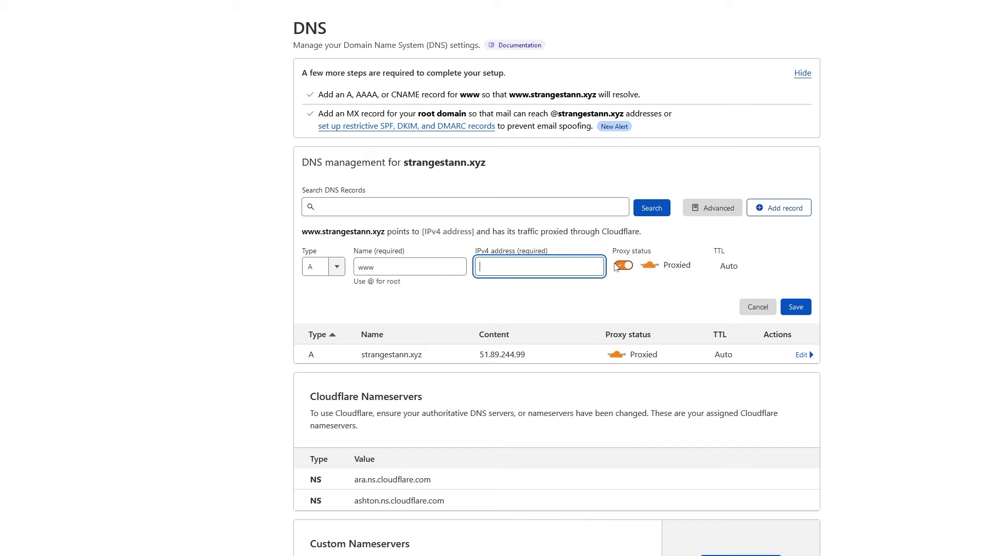
key(ctrl+v)
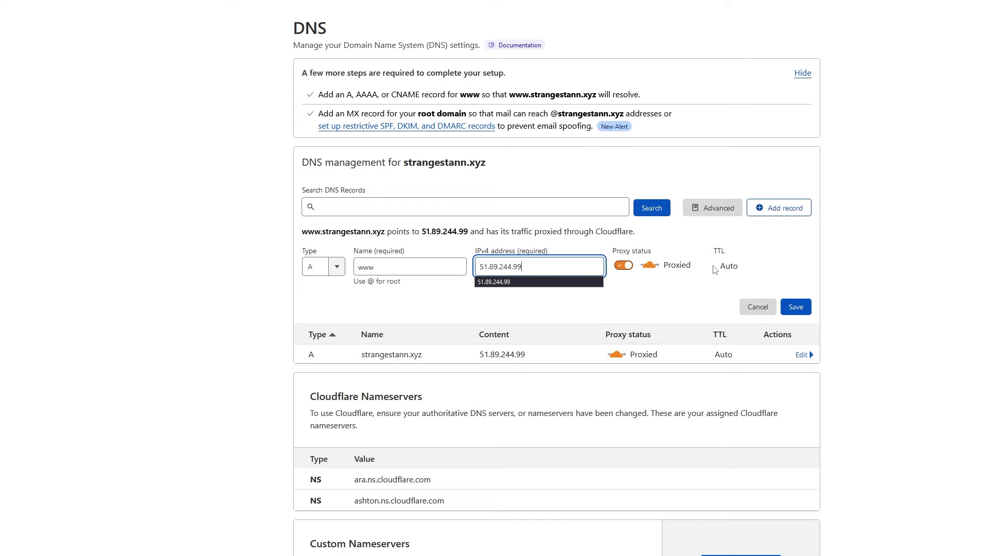
click(792, 306)
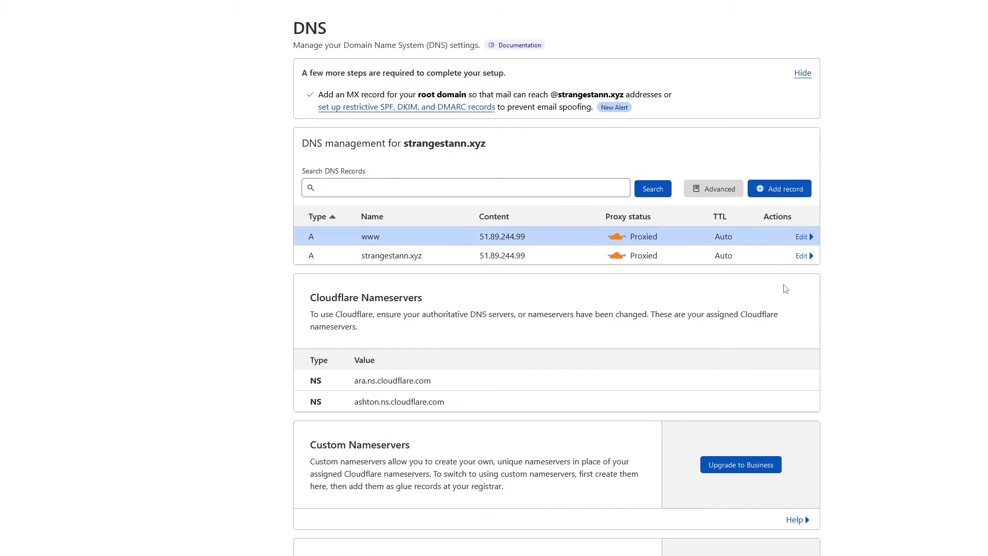
- Add a DNS-only ftp A record pointing to 51.89.244.99
click(779, 189)
text(ftp)
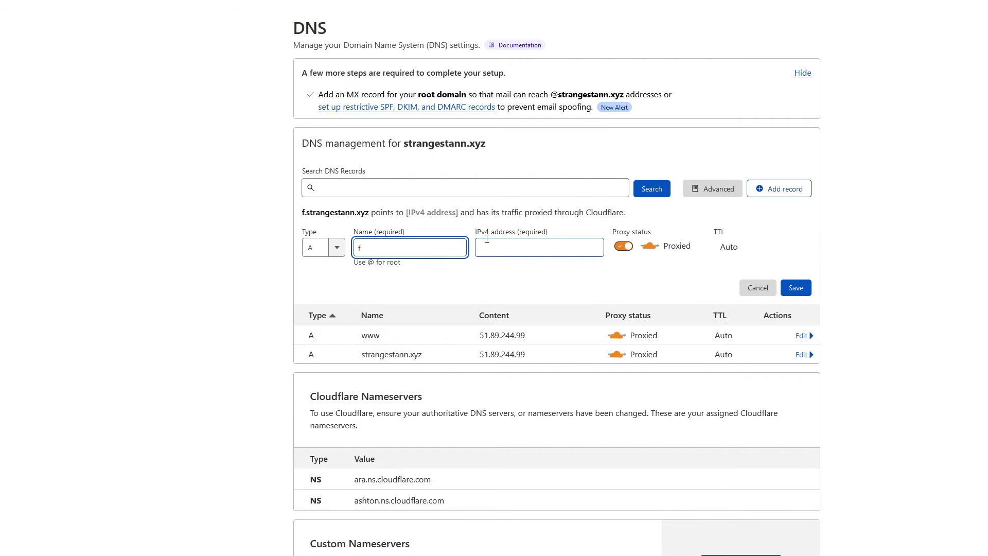
click(507, 255)
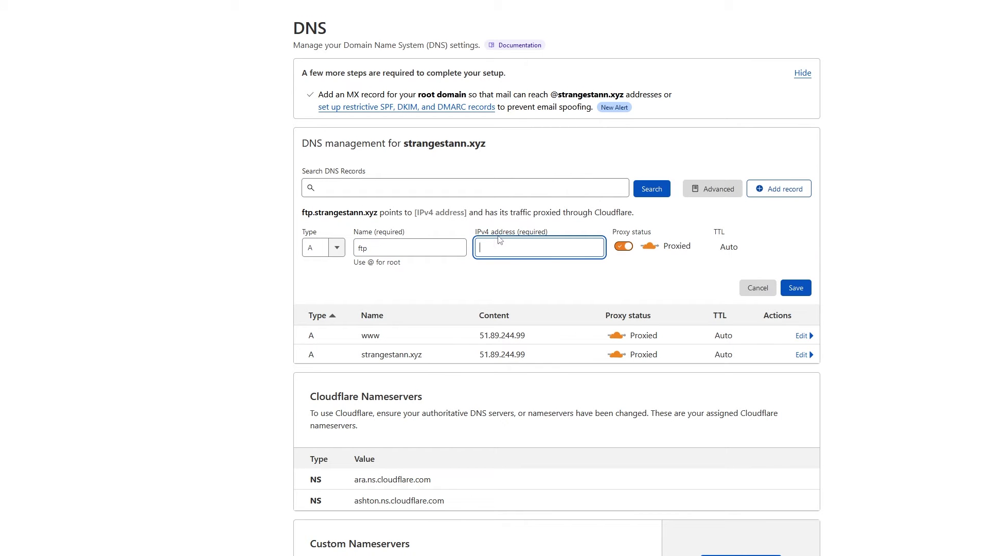
key(ctrl+v)
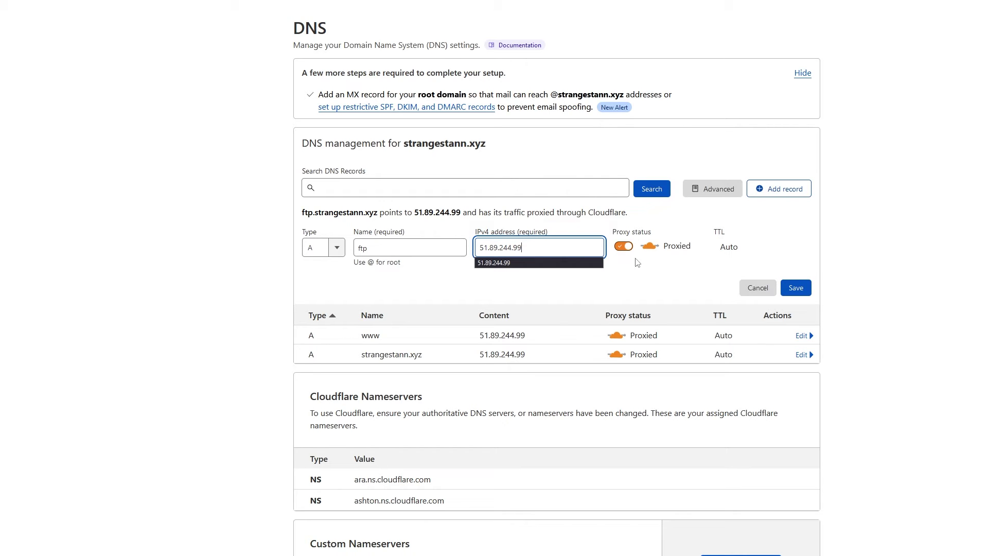
click(625, 248)
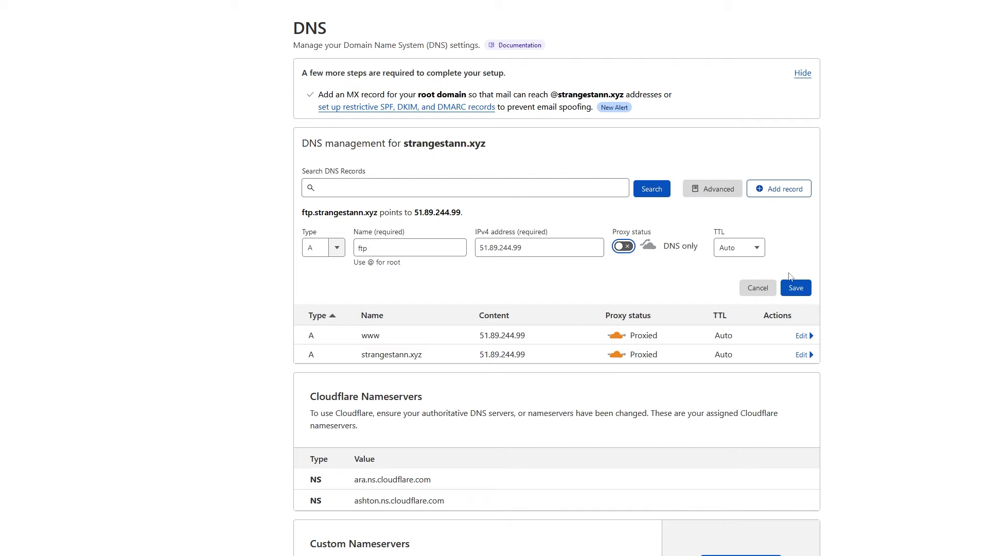
click(799, 291)
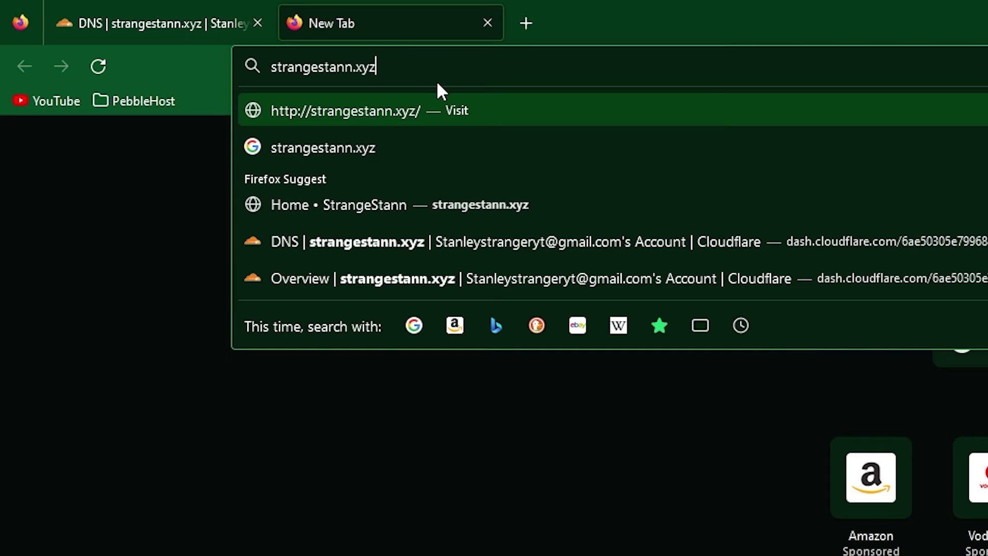
- Load strangestann.xyz to confirm the StrangeStann home page now appears
key(Return)
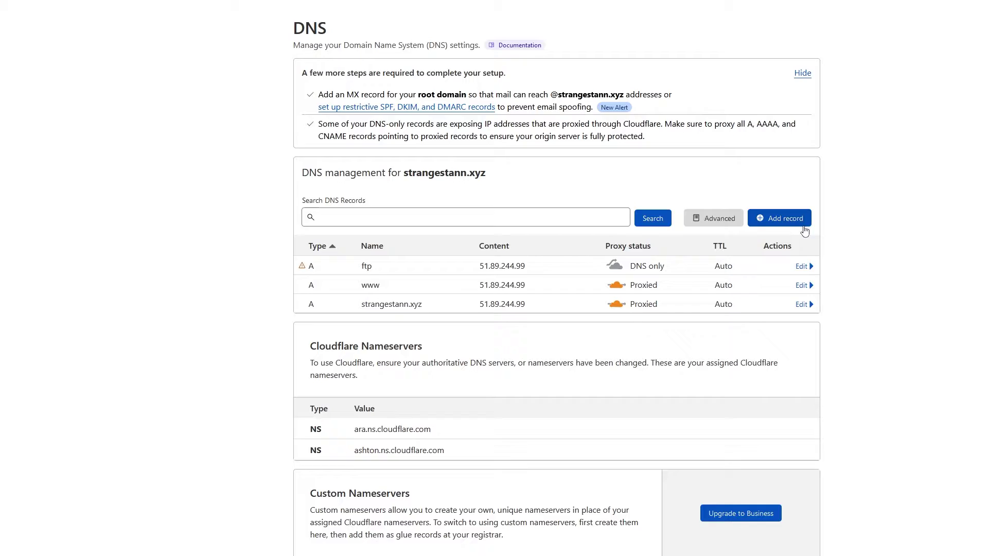
- Create a mail A record for 51.89.244.99 with proxying turned off
click(779, 218)
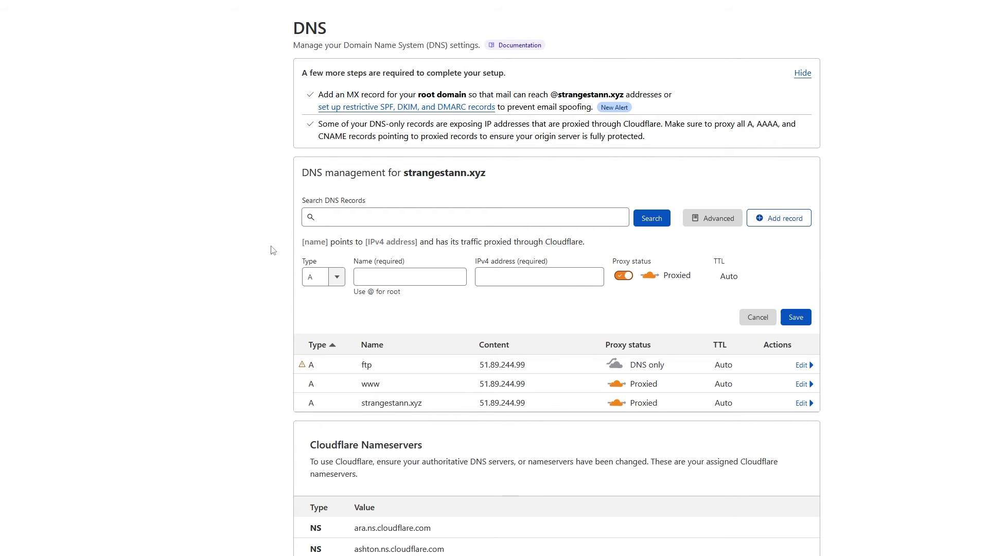
click(319, 277)
click(377, 277)
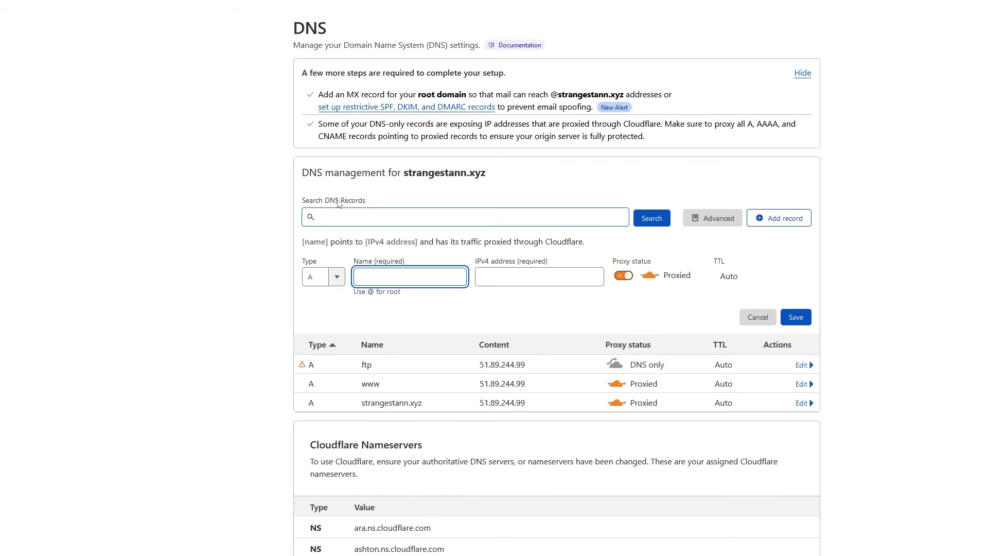
text(mail)
key(Tab)
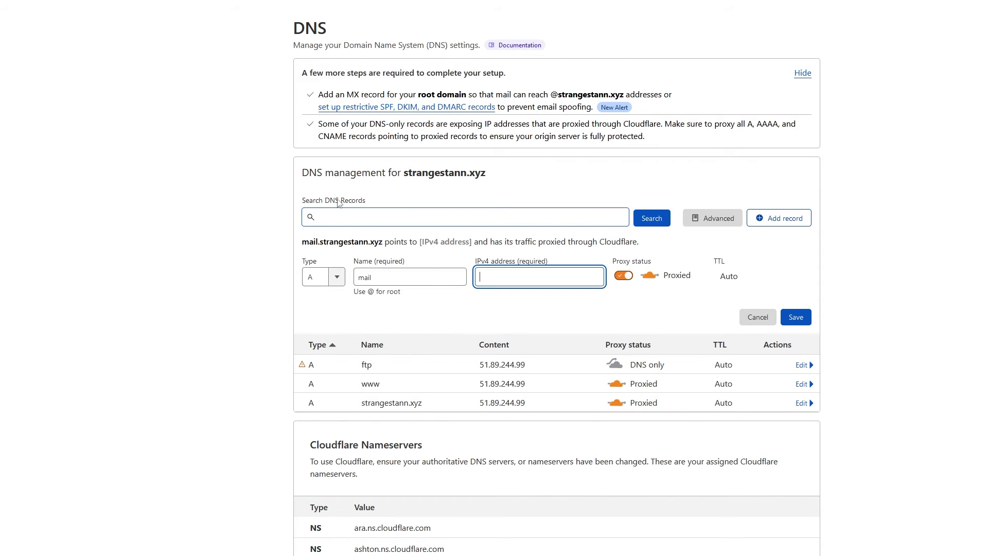
key(ctrl+v)
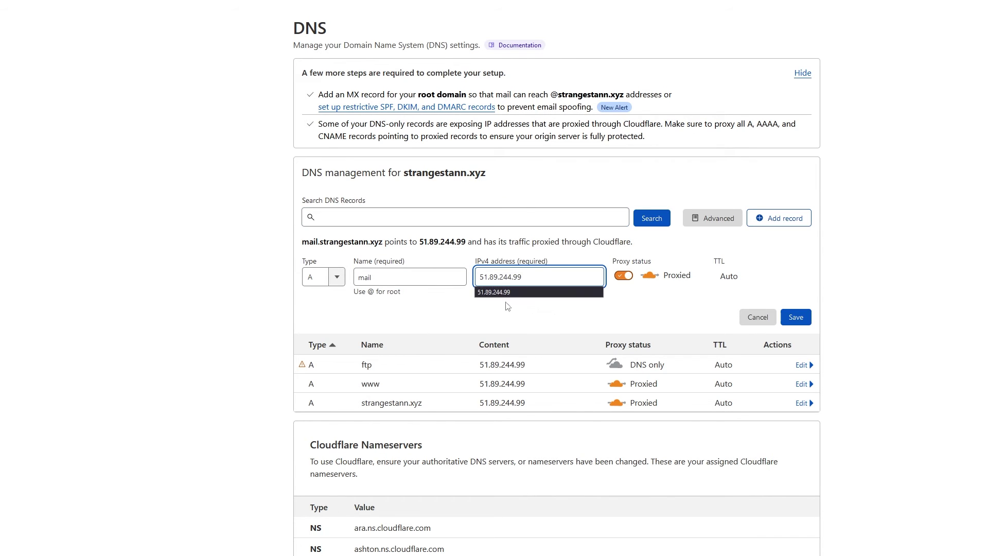
click(624, 276)
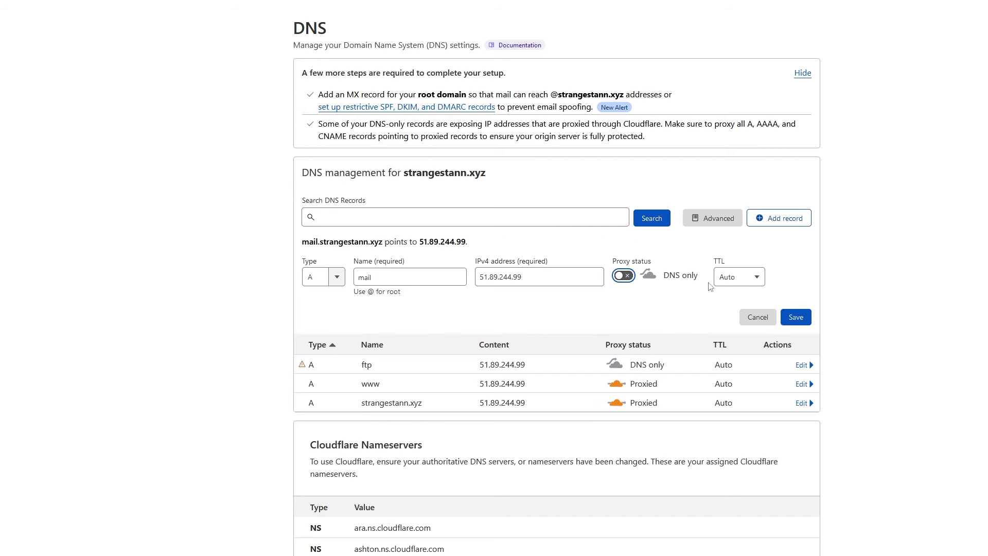
click(794, 319)
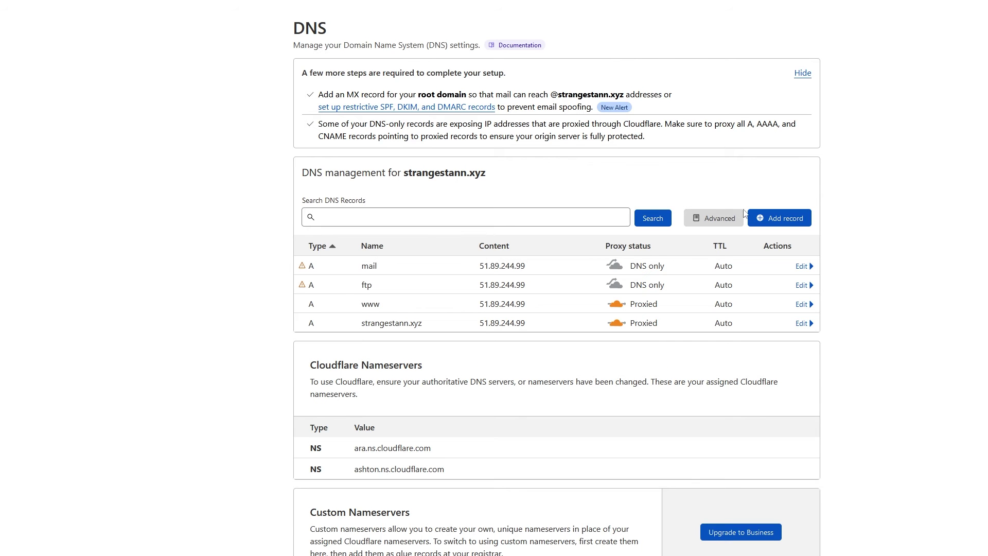
- Add an MX record for strangestann.xyz using mail server mail.strangestann.xyz, priority 10
click(762, 224)
click(335, 278)
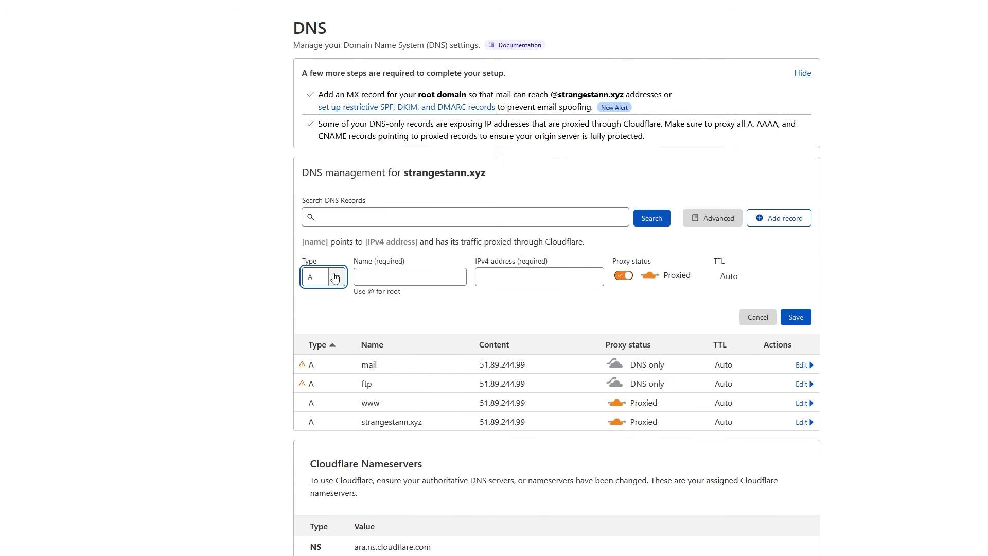
click(335, 278)
text(MX)
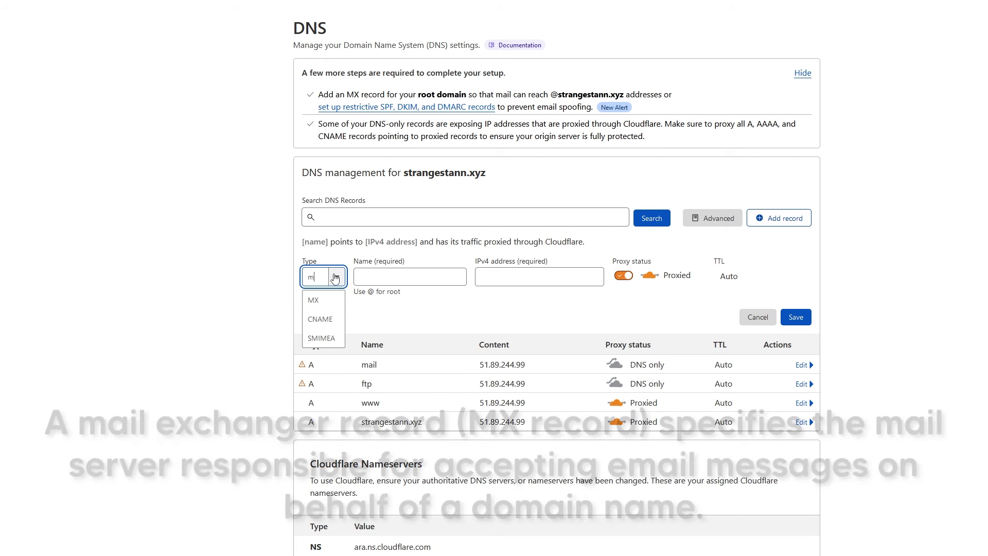
click(322, 302)
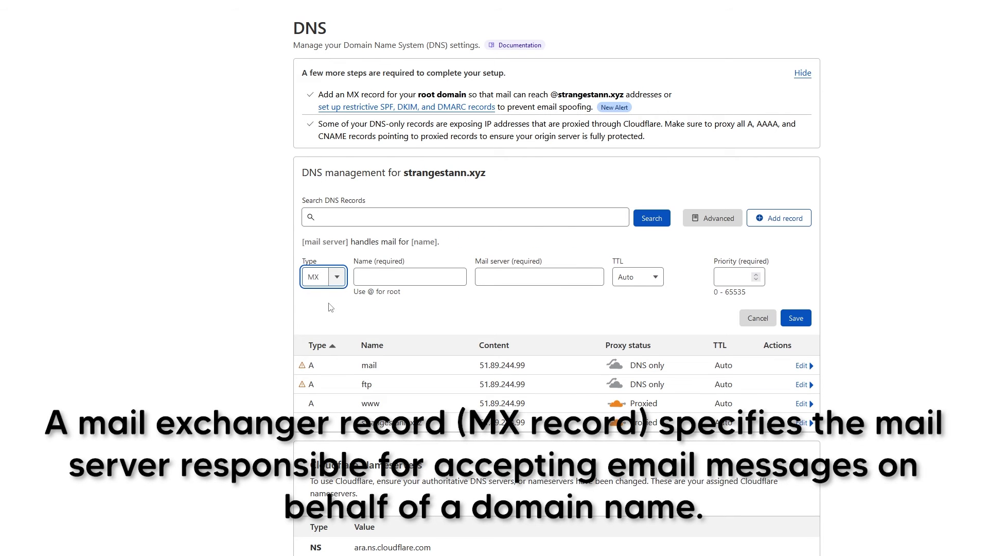
click(392, 278)
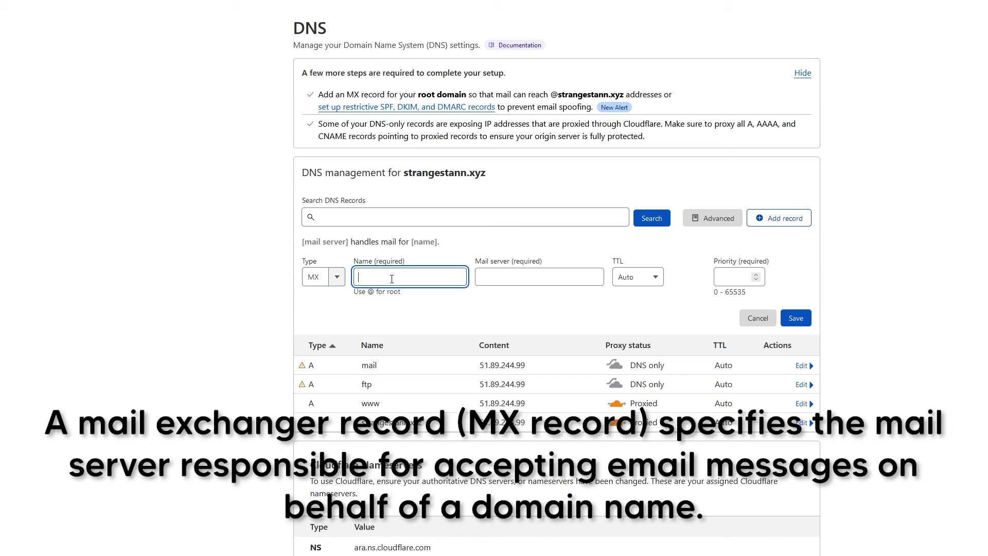
text(strange)
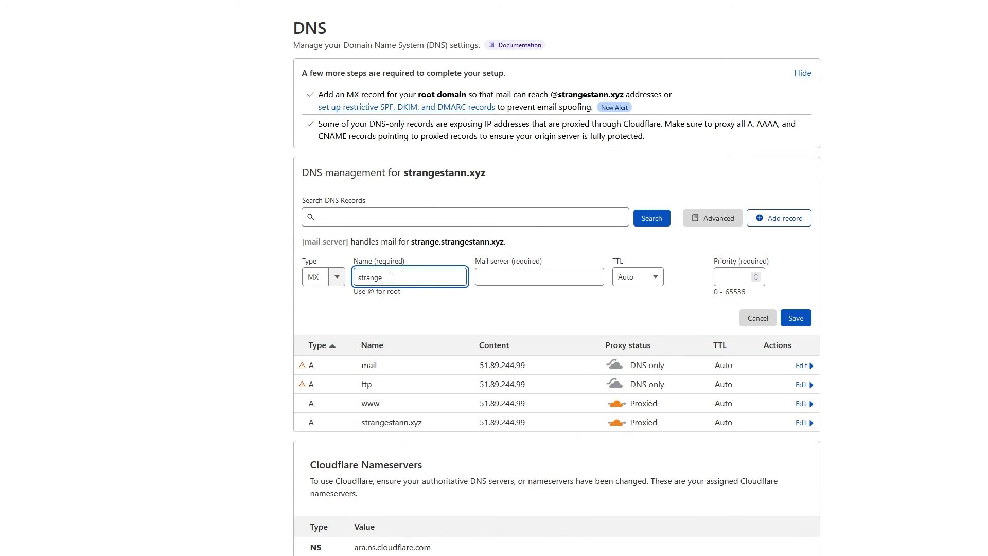
text(stann.xyz)
click(510, 281)
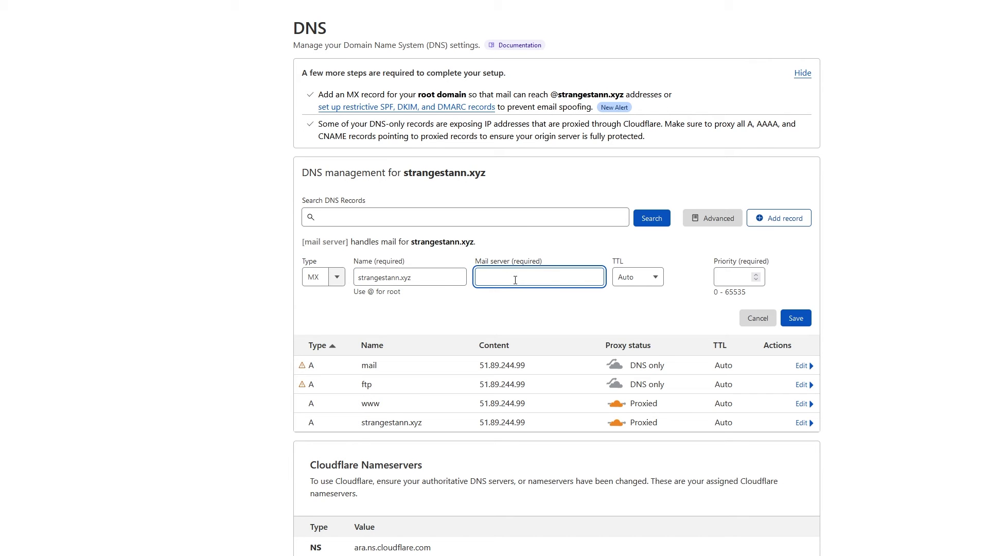
text(mail)
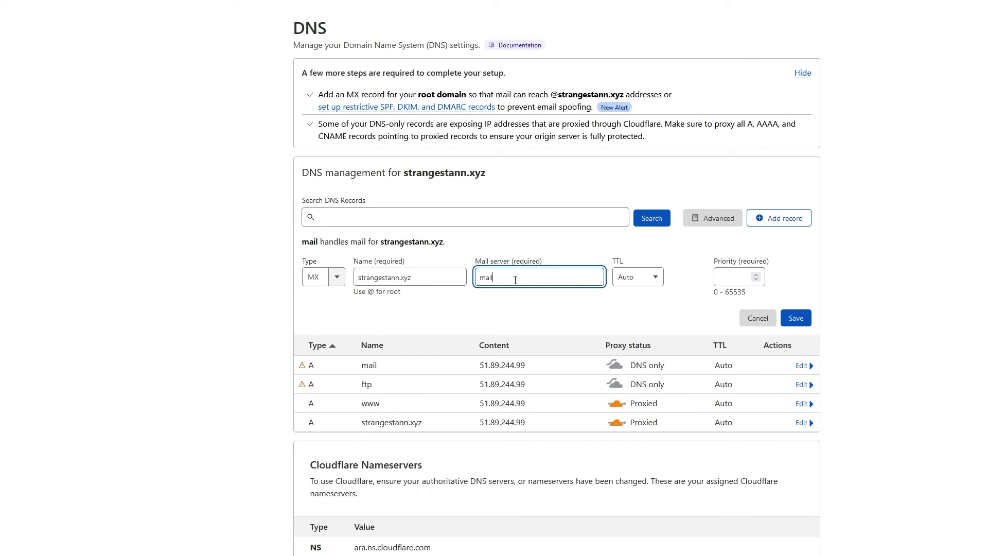
text(.strangestann.xyz)
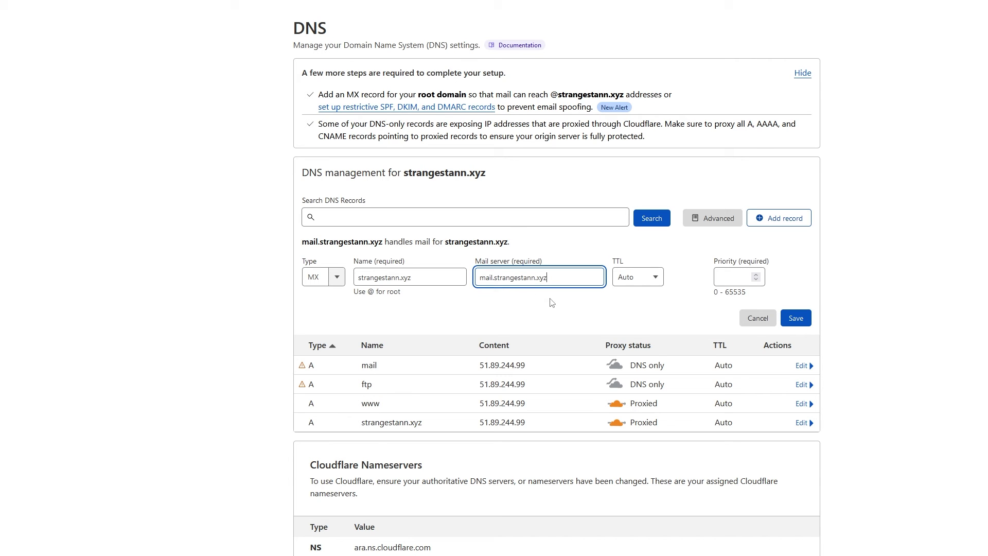
click(730, 278)
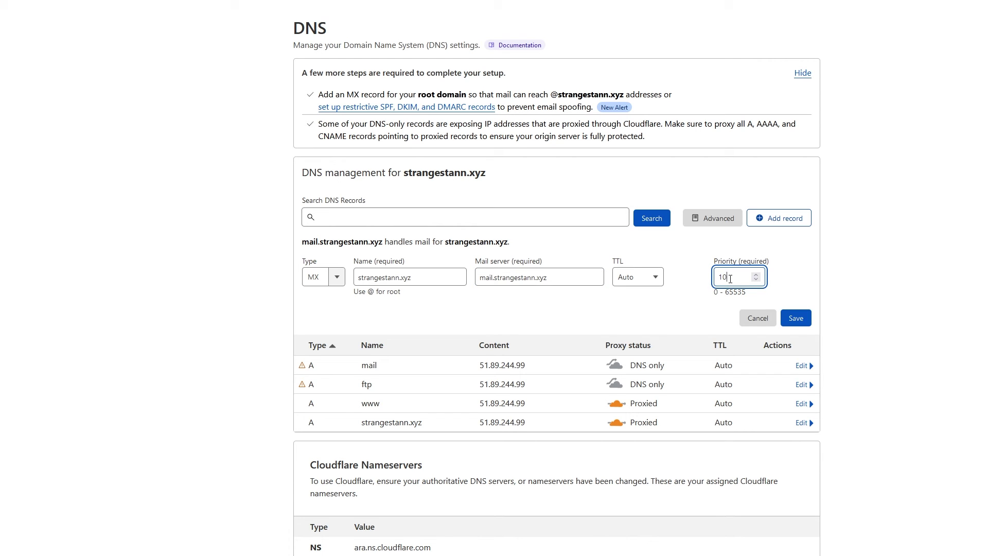
text(10)
click(800, 318)
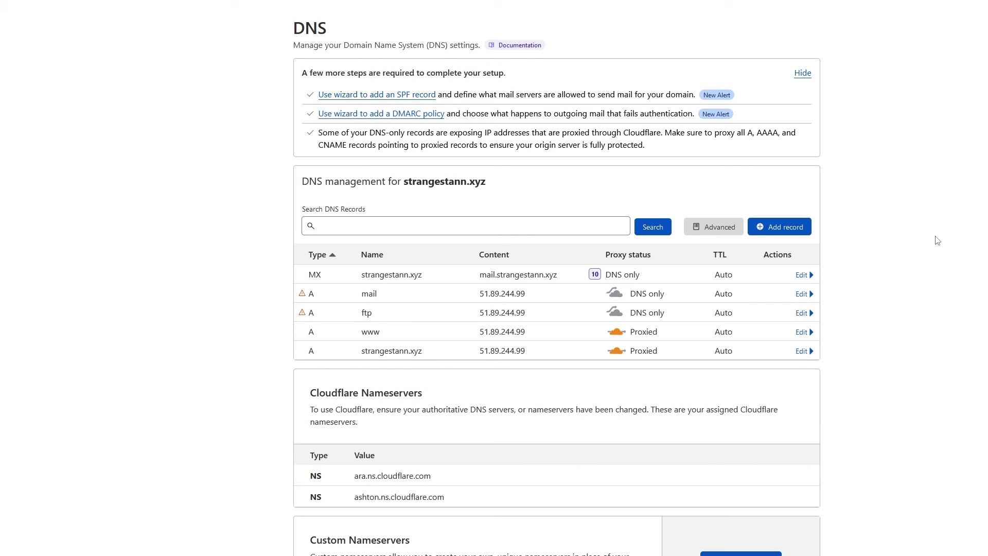
- Add a proxied cpanel A record pointing to 51.89.244.99
click(790, 229)
text(cpanel)
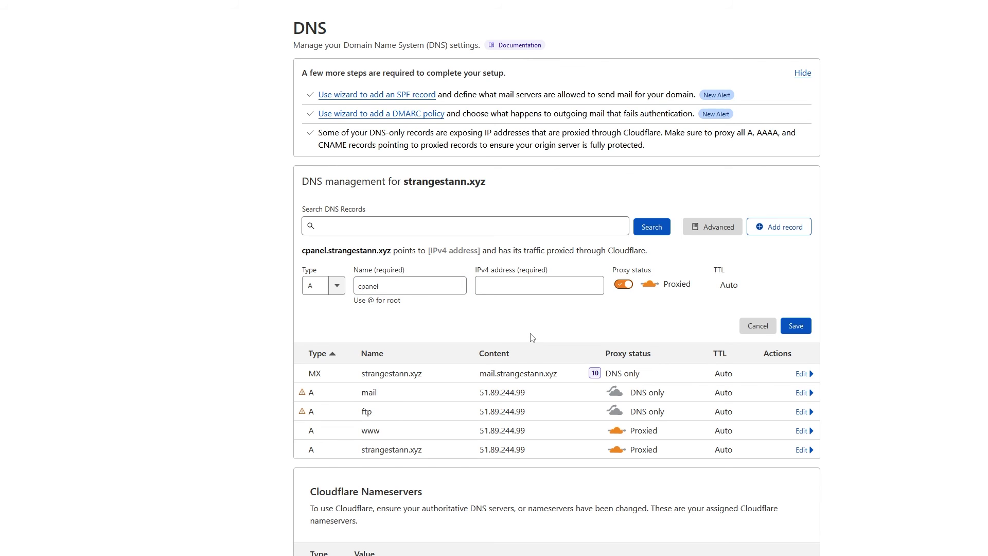
click(509, 287)
text(51.89.244.99)
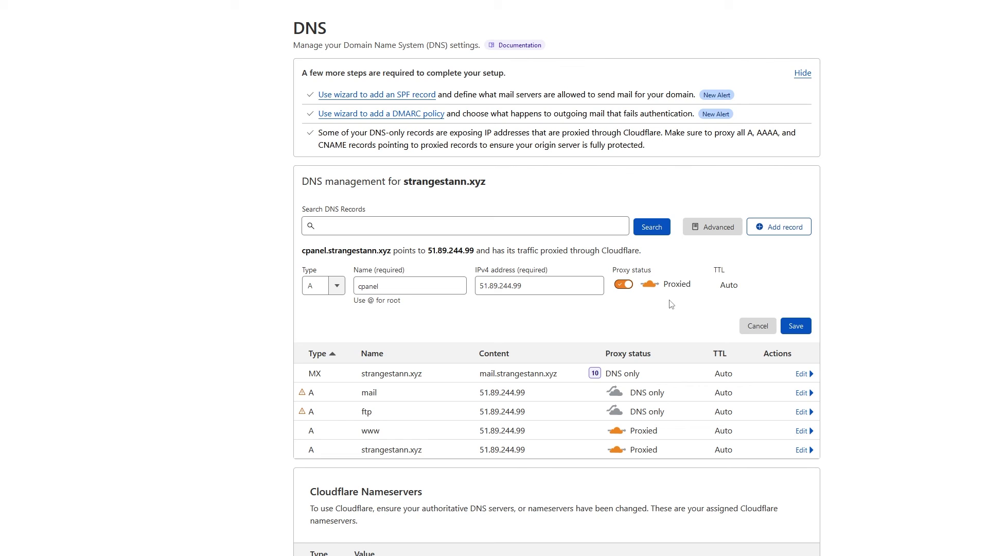
click(796, 327)
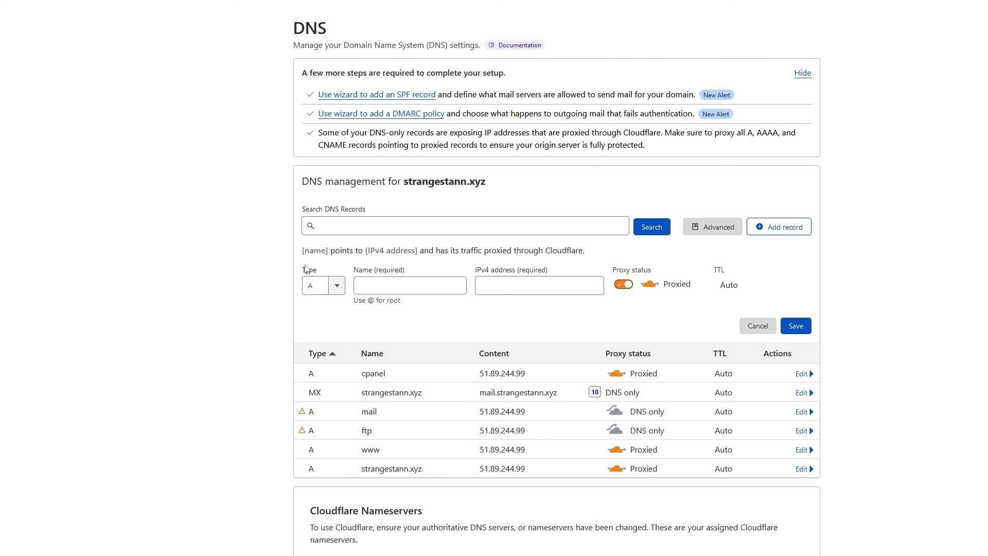
- Enter a webmail A record pointing to 51.89.244.99
click(370, 280)
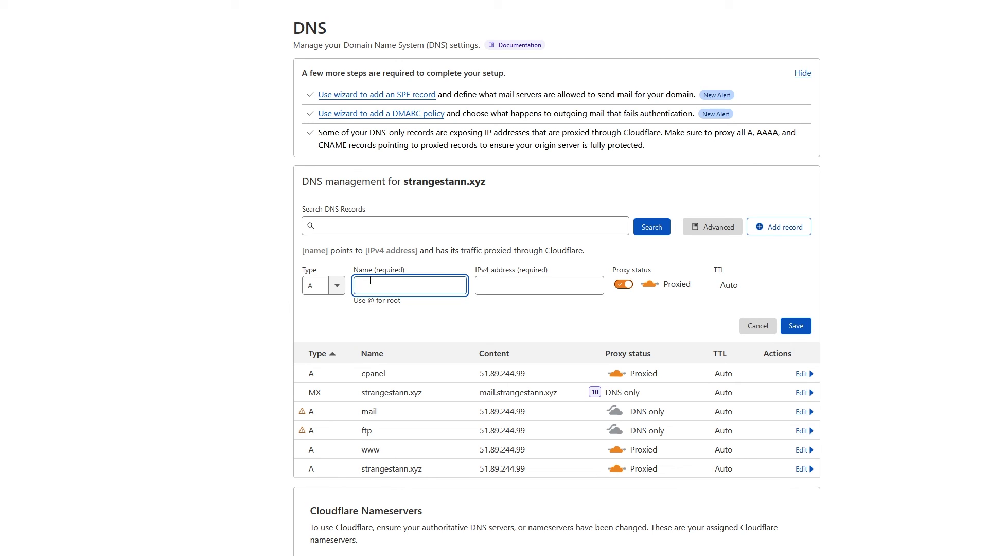
text(webmail)
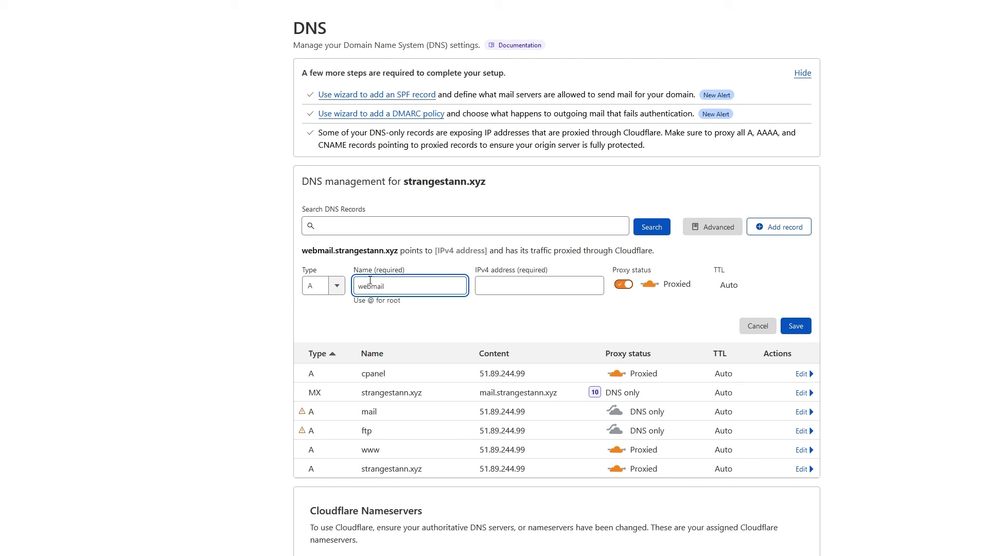
key(Tab)
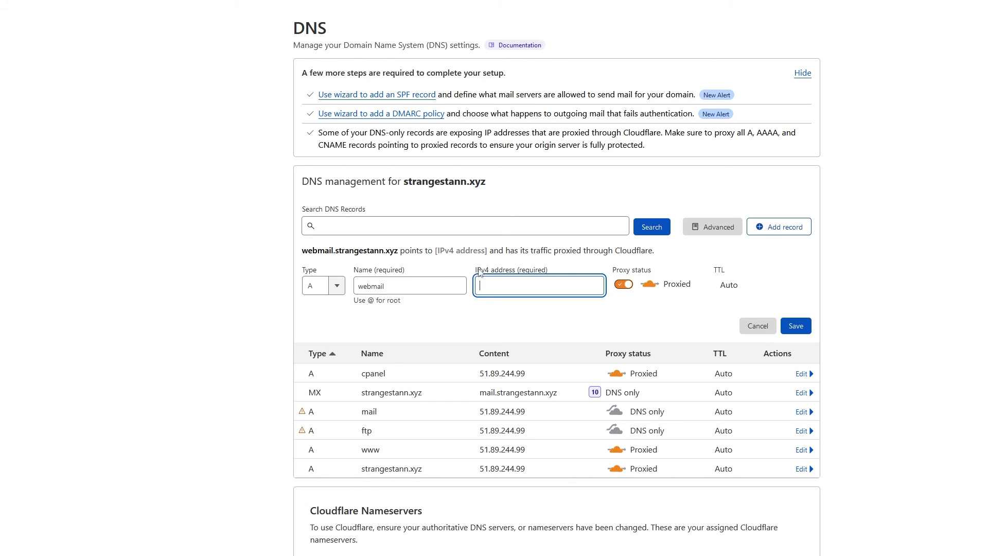
text(51.89.244.99)
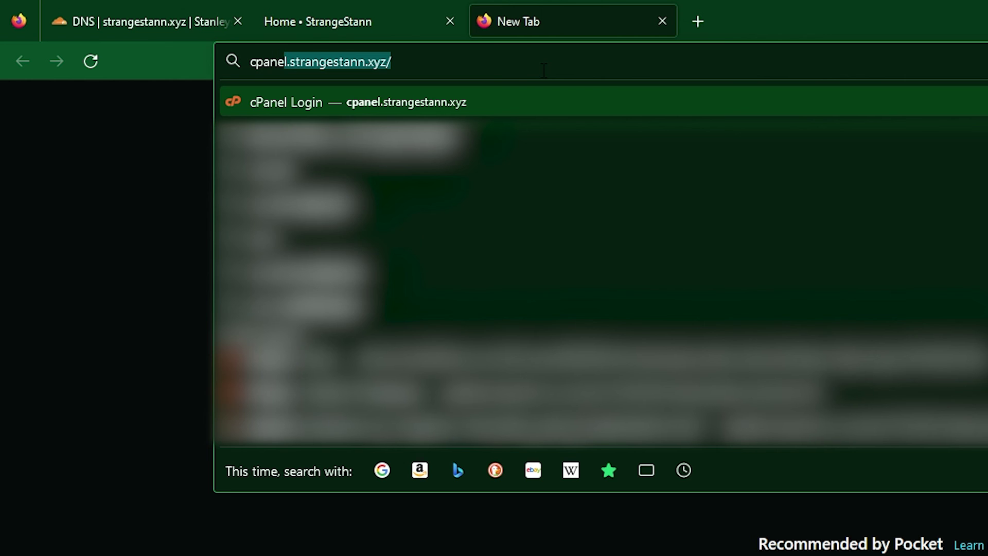
- Load cpanel.strangestann.xyz in a new tab to reach cPanel
text(strangest)
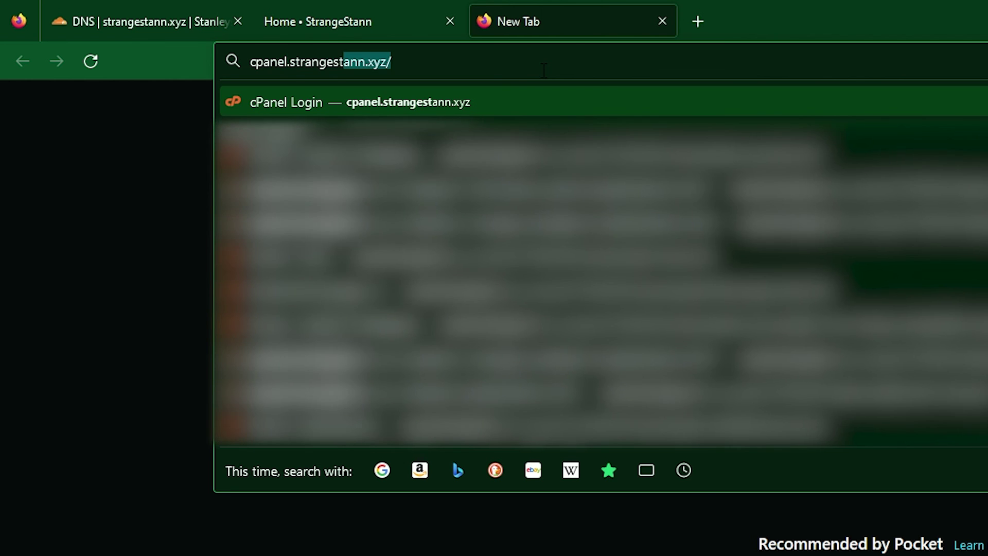
text(ann.xyz)
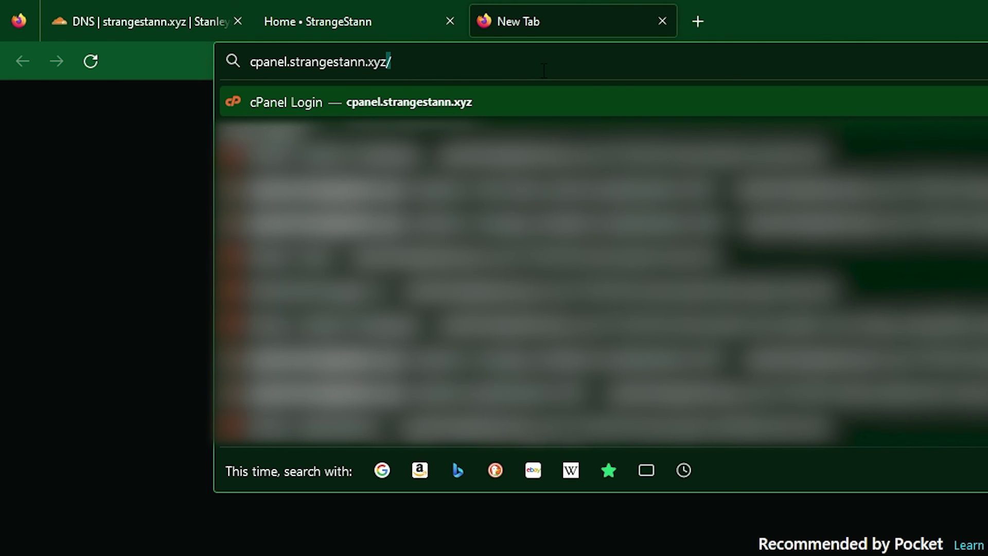
key(Return)
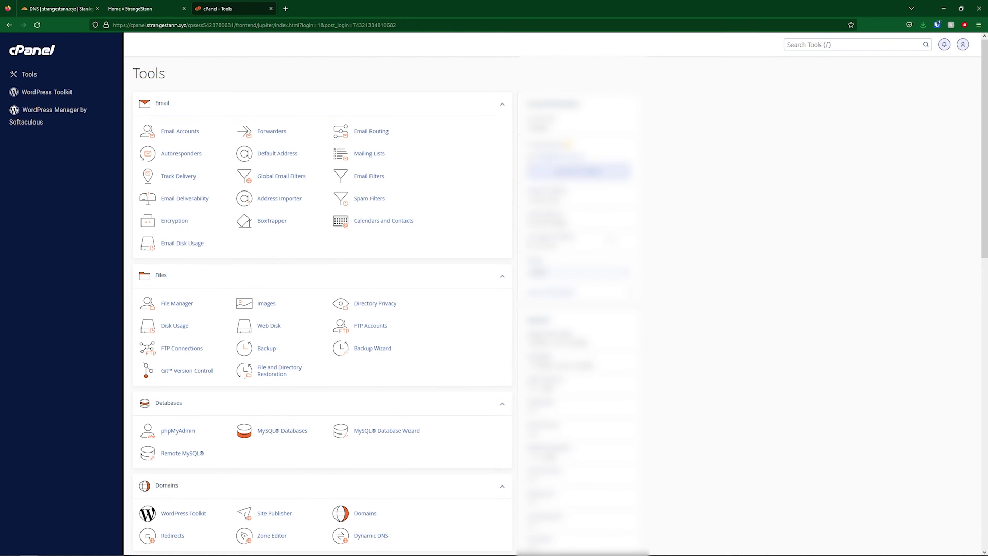
scroll(671, 237, down, 3)
scroll(671, 236, up, 3)
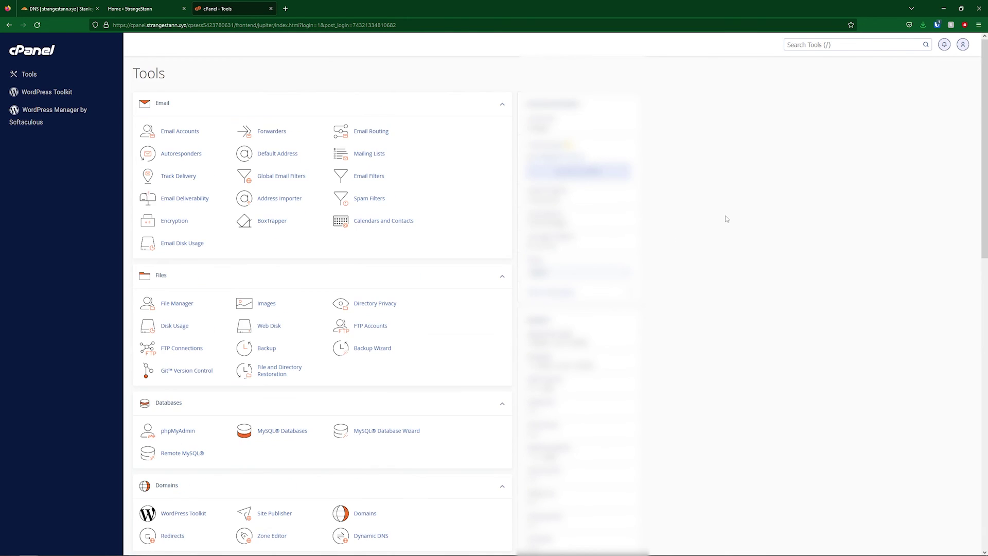